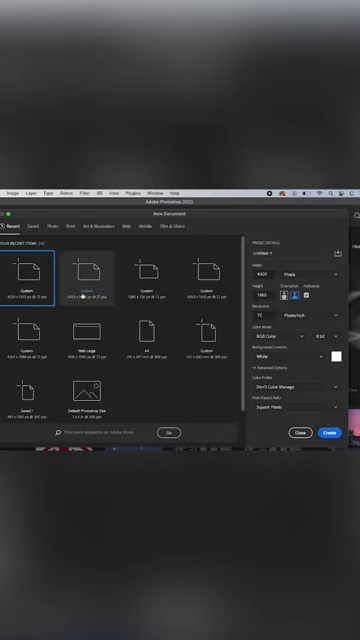
Step: Use the 1080×1350 preset, then move the pier photo left and enlarge it to fill that panel
click(83, 276)
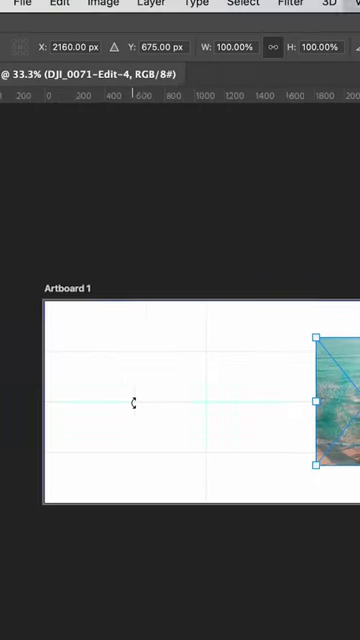
drag(205, 392, 212, 318)
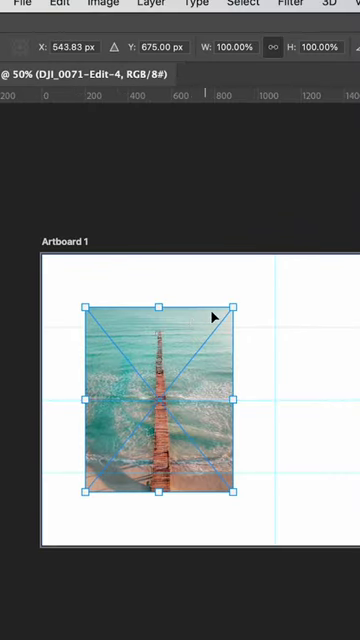
drag(236, 303, 284, 263)
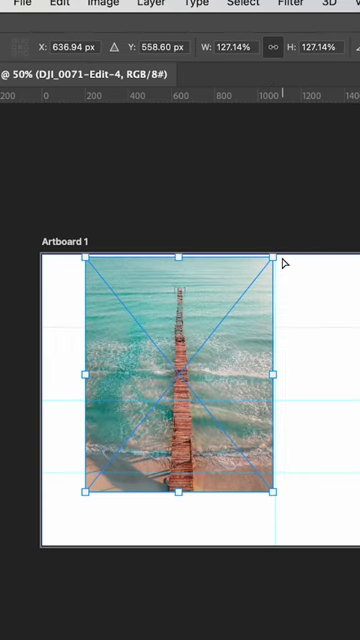
key(ctrl+plus)
drag(89, 523, 31, 600)
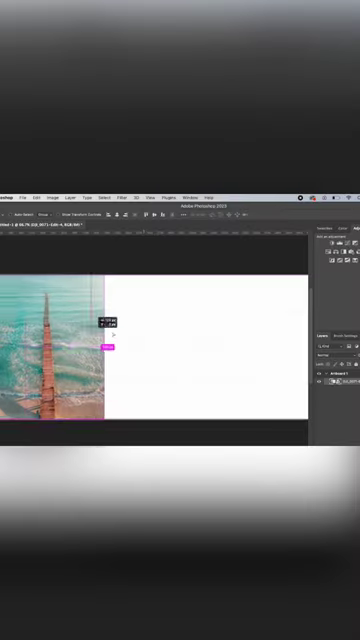
Step: Fill the remaining panels with a duplicate pier photo and another placed, resized pier photo
mouse_move(105, 340)
mouse_down()
mouse_move(190, 330)
mouse_move(183, 334)
mouse_up()
key(shift+Left)
key(shift+Left)
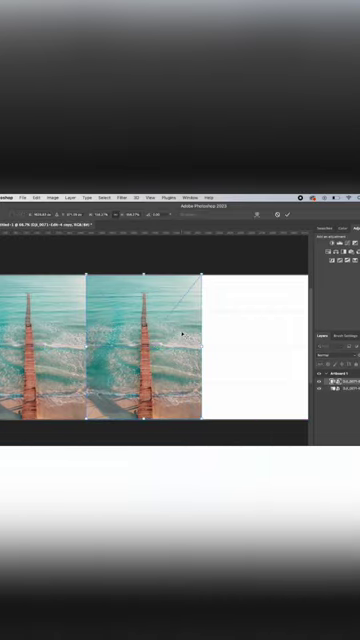
scroll(182, 334, right, 3)
scroll(182, 334, up, 3)
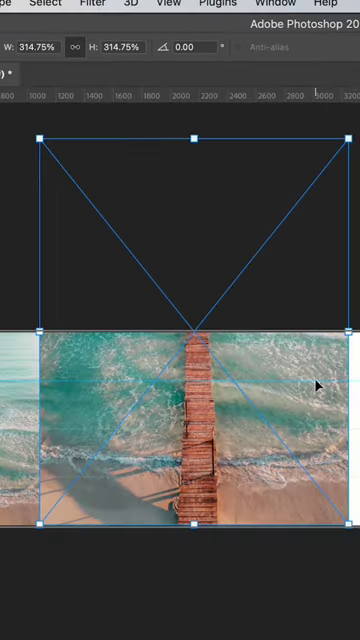
drag(316, 385, 303, 483)
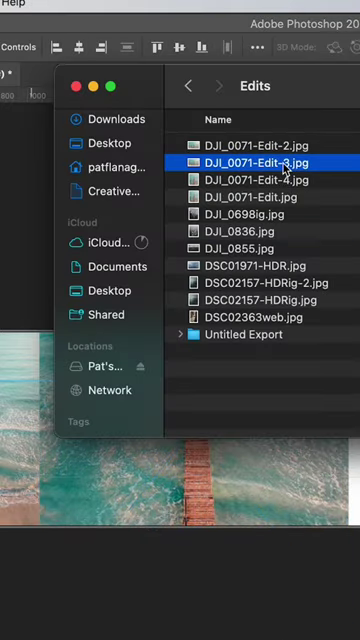
drag(352, 402, 345, 410)
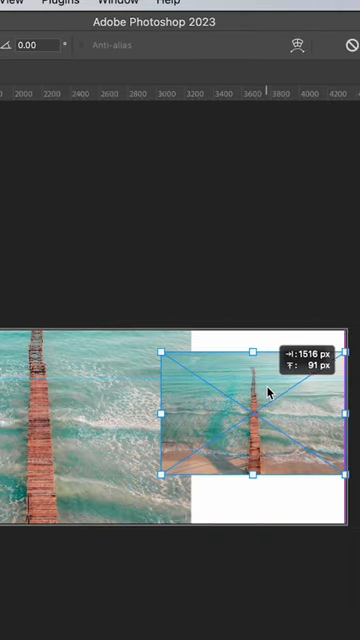
drag(208, 402, 271, 393)
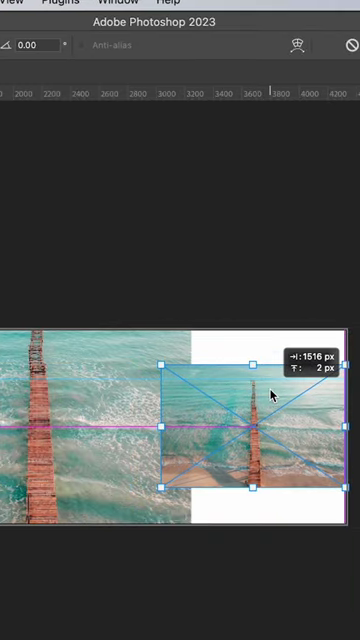
drag(161, 364, 60, 364)
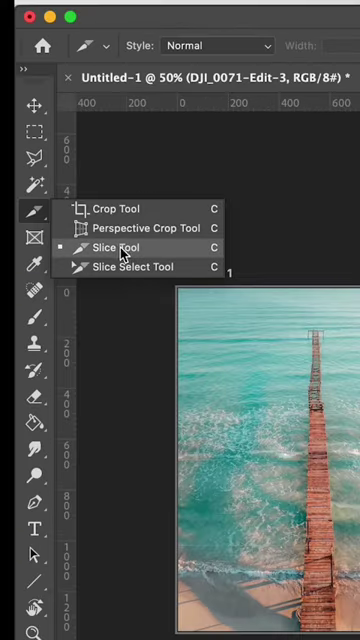
Step: Slice the canvas into panels and export the slices as JPEGs via Save for Web
click(122, 250)
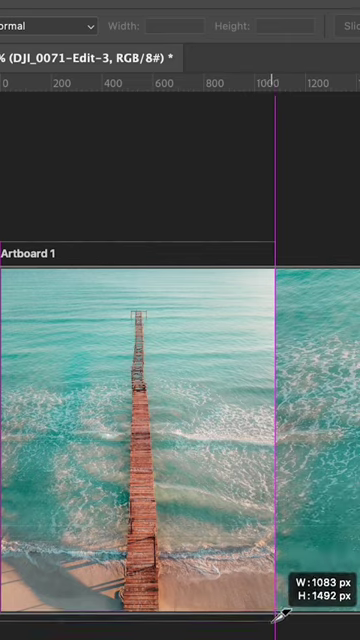
drag(203, 271, 130, 614)
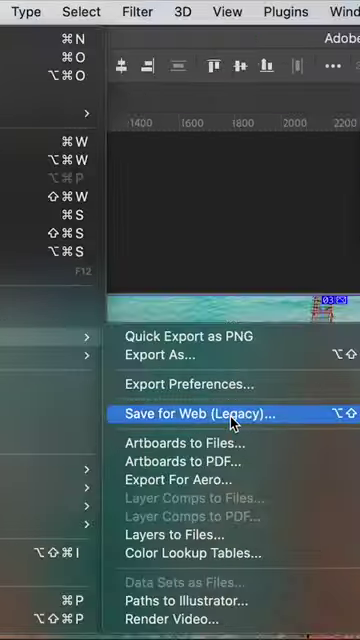
click(233, 414)
click(224, 150)
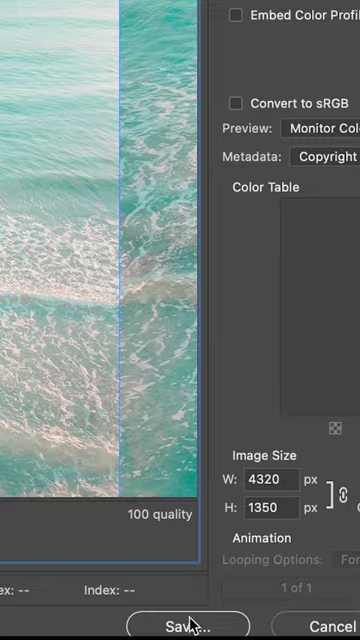
click(185, 626)
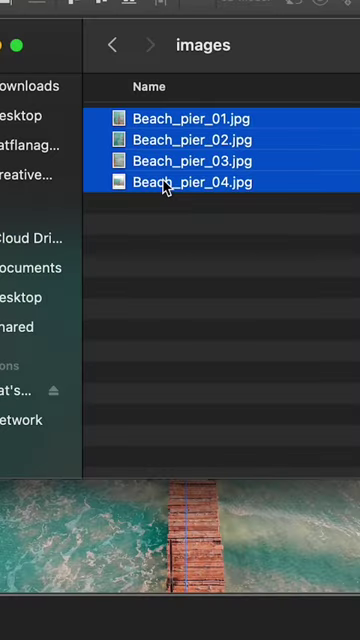
Step: Send the four Beach_pier JPEGs to the phone and select them in an Instagram post
drag(186, 124, 94, 120)
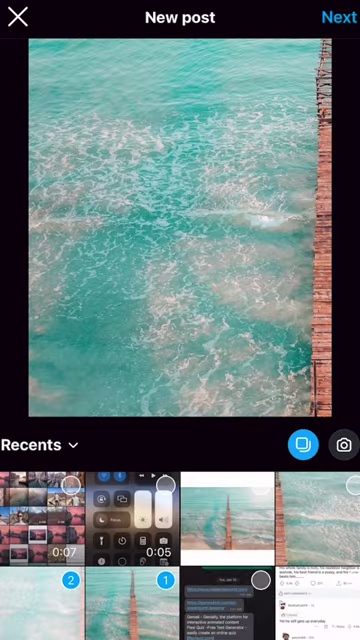
click(318, 518)
click(228, 518)
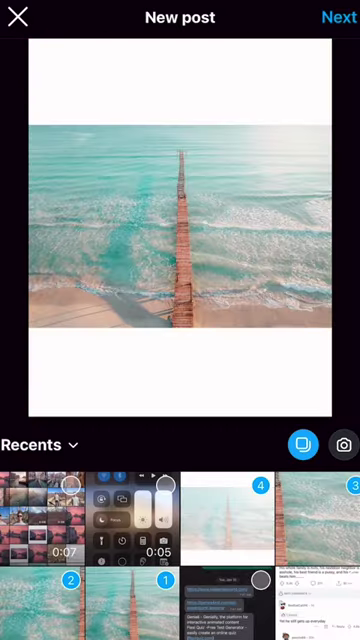